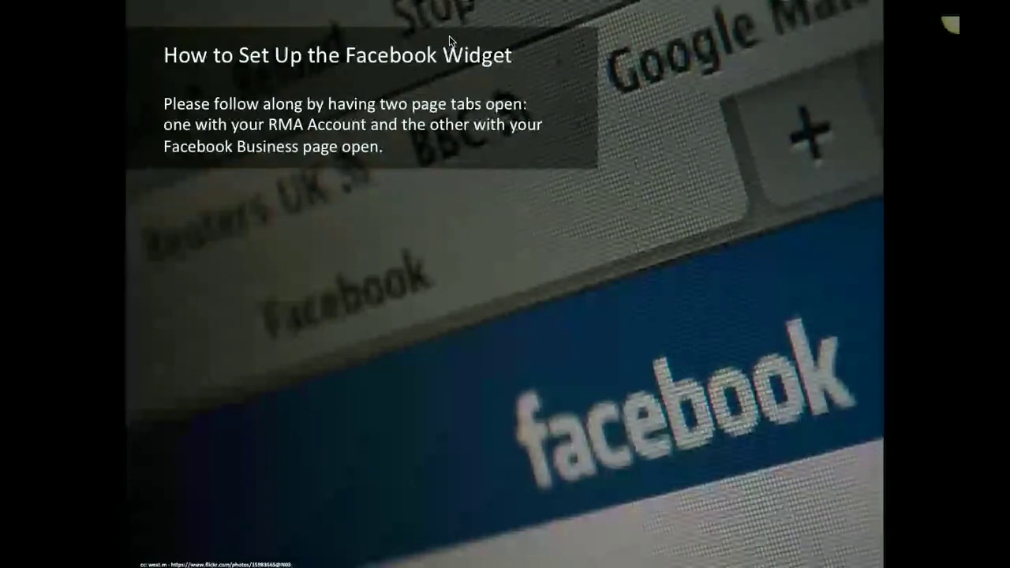
Exit the PowerPoint slideshow to return to editing the deck
{"action": "key", "text": "Escape"}
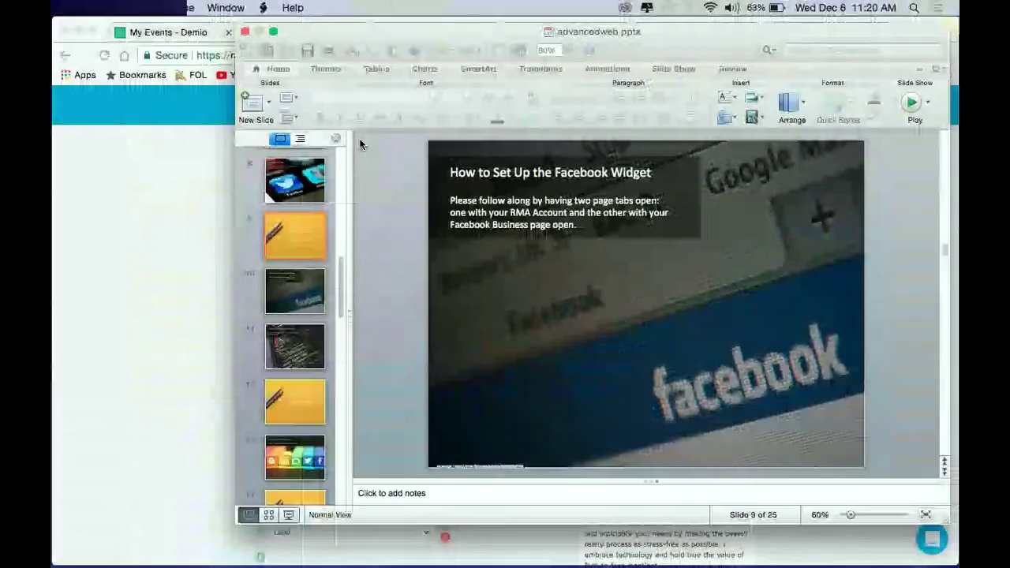
Open RankMyAgent's Widgets page and select the full Simple widget wide-version embed code
{"action": "left_click", "coordinate": [95, 187]}
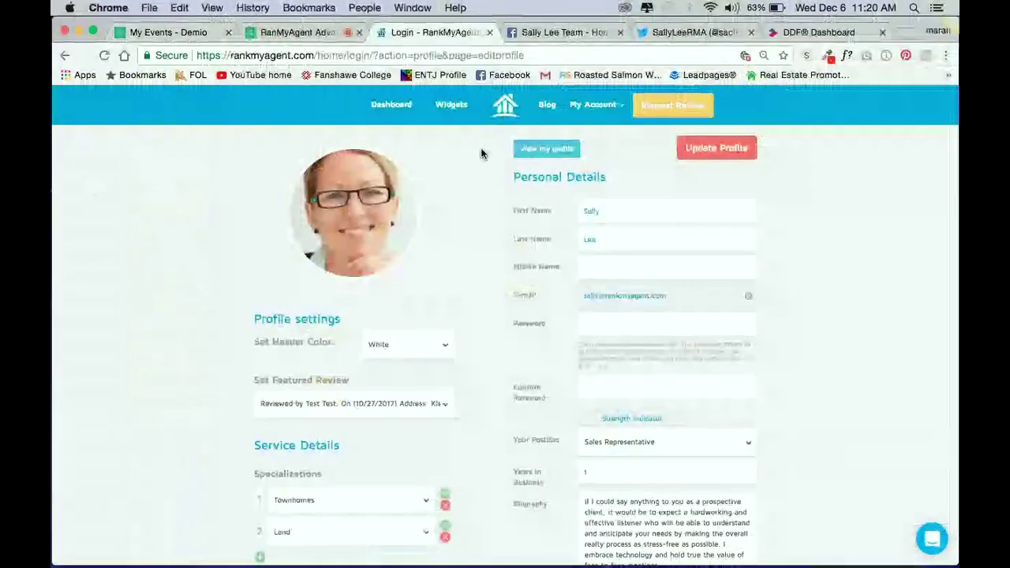
{"action": "left_click", "coordinate": [453, 103]}
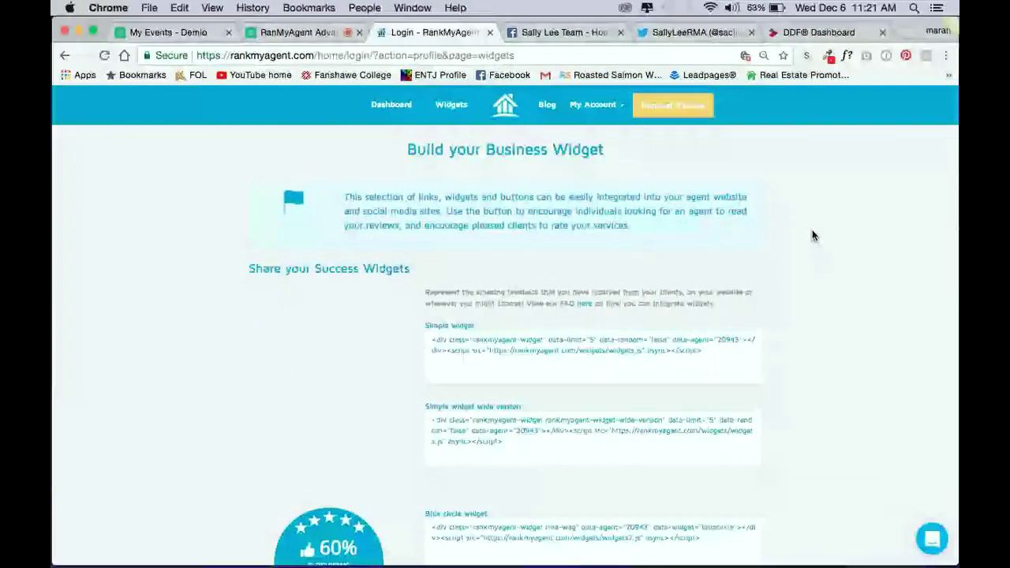
{"action": "scroll", "coordinate": [740, 222], "scroll_direction": "down", "scroll_amount": 1}
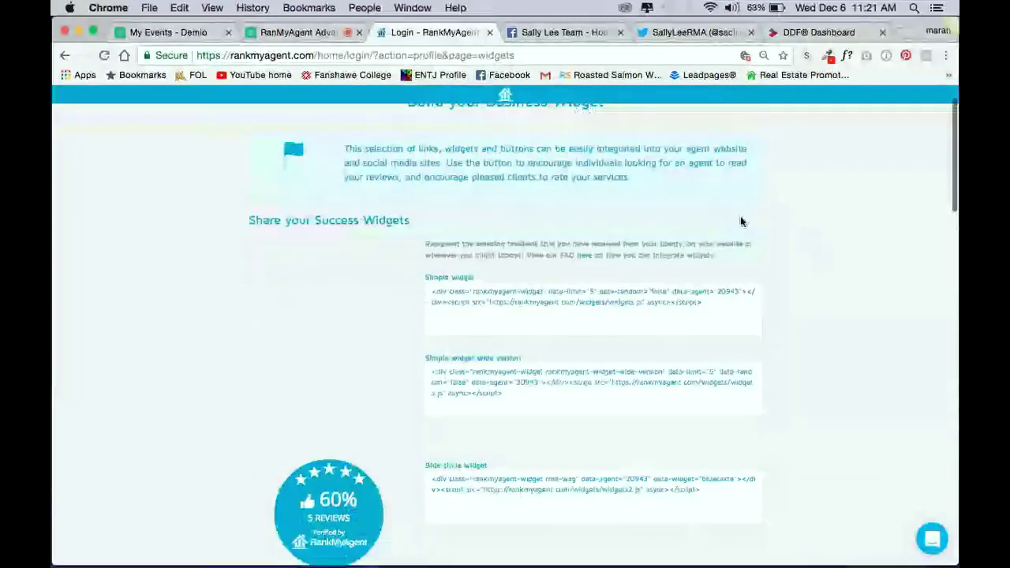
{"action": "scroll", "coordinate": [740, 222], "scroll_direction": "down", "scroll_amount": 2}
{"action": "scroll", "coordinate": [477, 286], "scroll_direction": "down", "scroll_amount": 1}
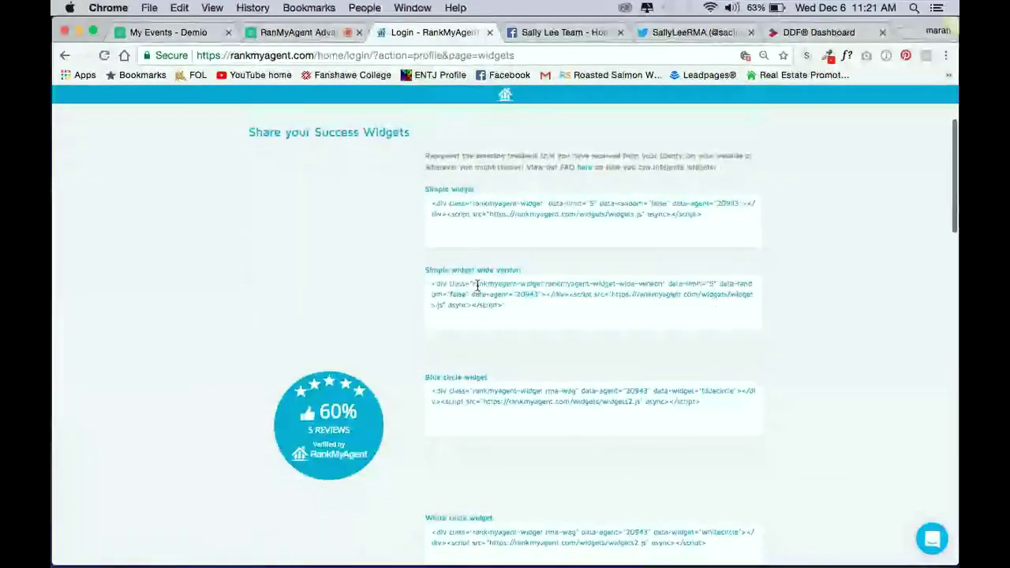
{"action": "left_click_drag", "start_coordinate": [426, 270], "coordinate": [535, 272]}
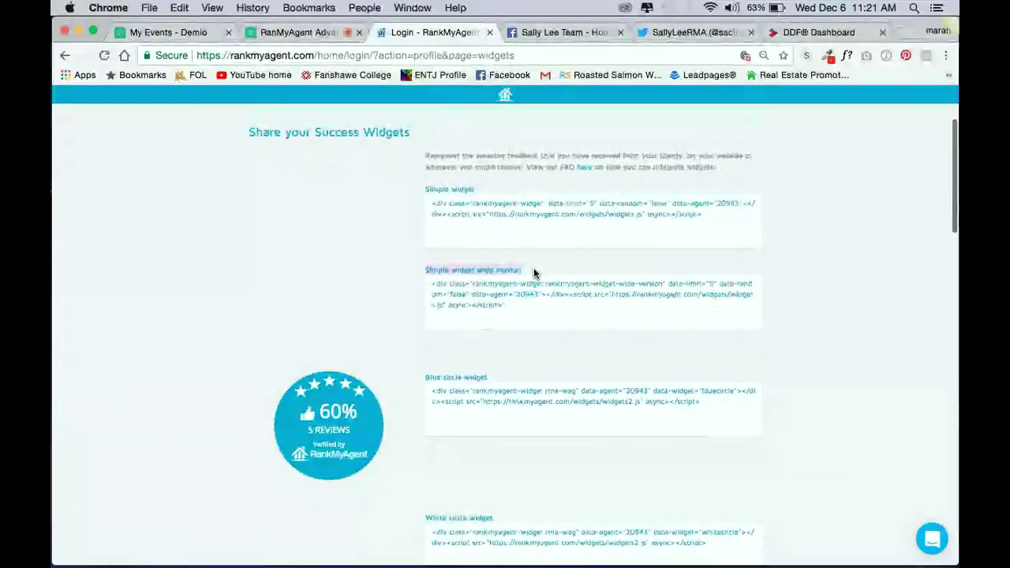
{"action": "left_click", "coordinate": [518, 307]}
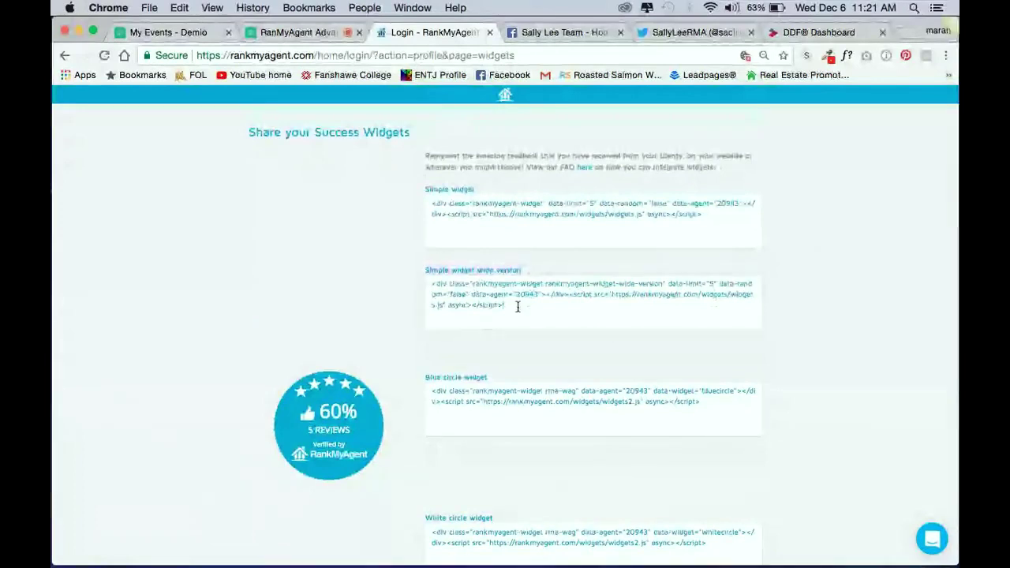
{"action": "left_click_drag", "start_coordinate": [517, 307], "coordinate": [425, 283]}
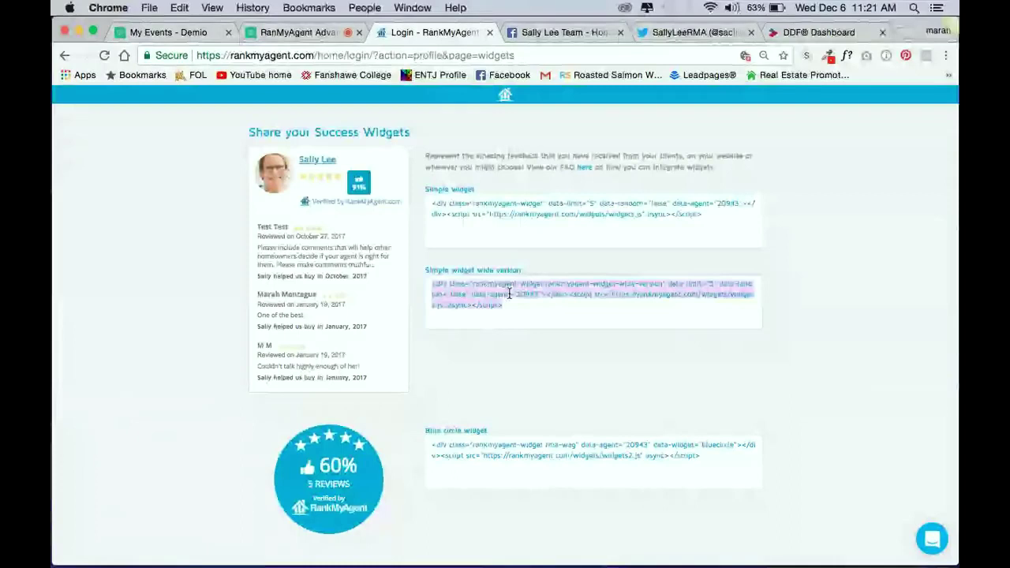
From the business's Facebook page, search for 'static html: iframe tabs'
{"action": "left_click", "coordinate": [540, 33]}
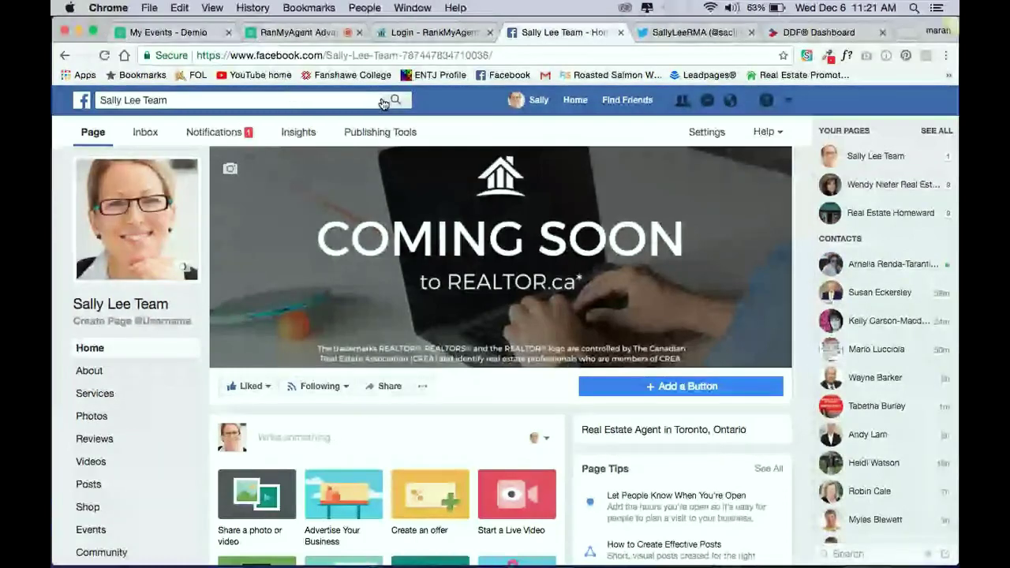
{"action": "left_click", "coordinate": [344, 99]}
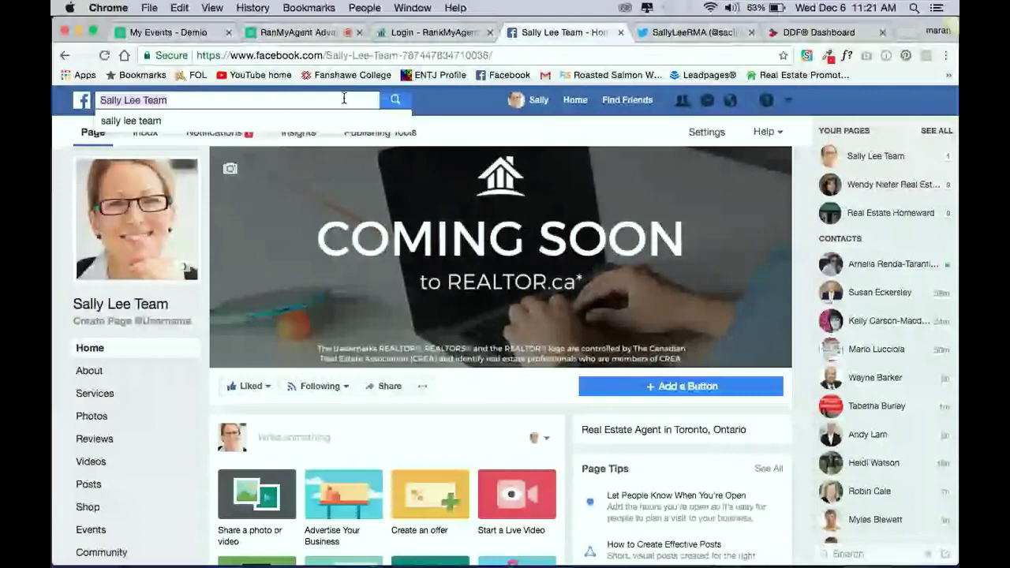
{"action": "type", "text": "stati"}
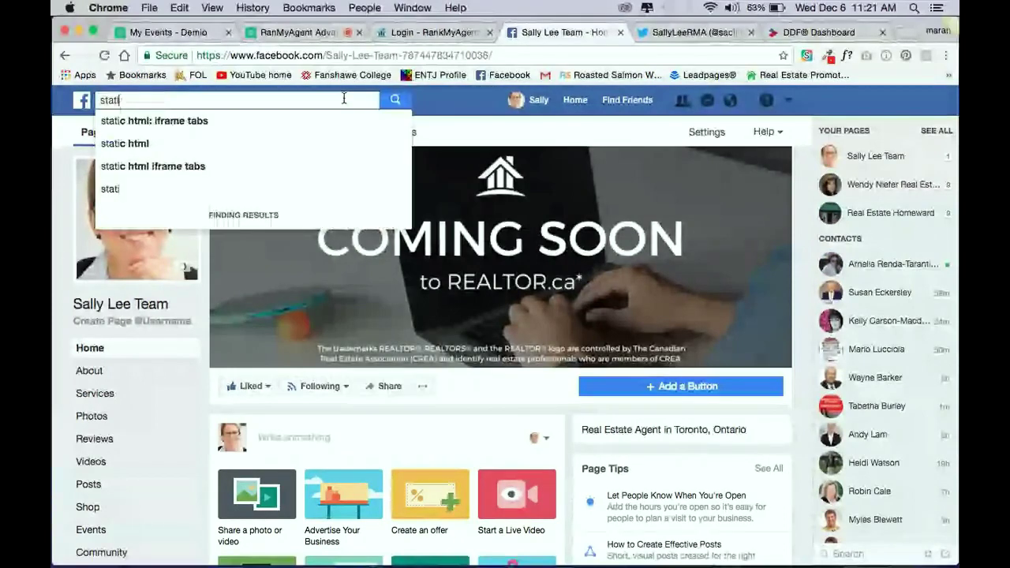
{"action": "type", "text": "c html: ifr"}
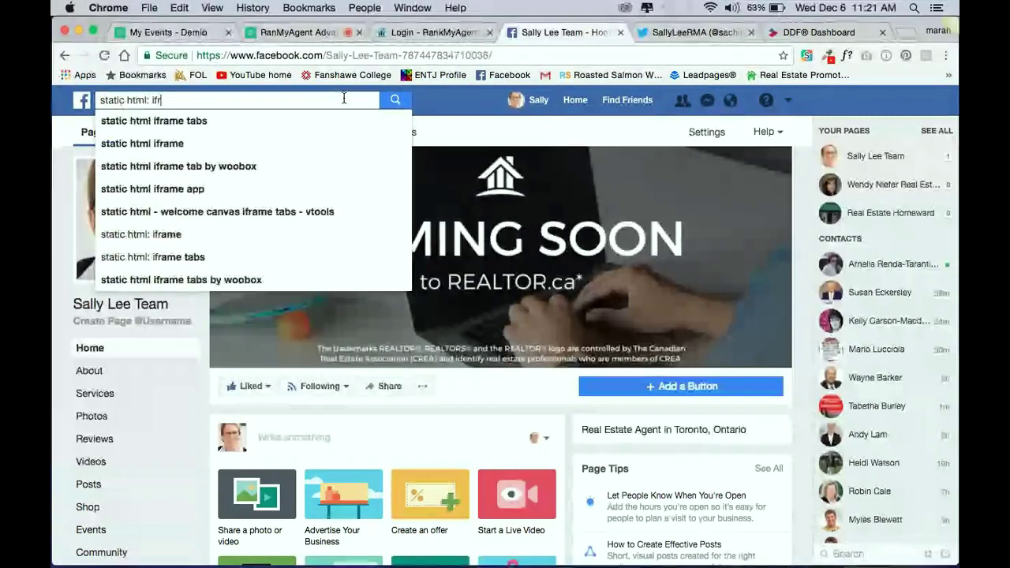
{"action": "type", "text": "ame tabs"}
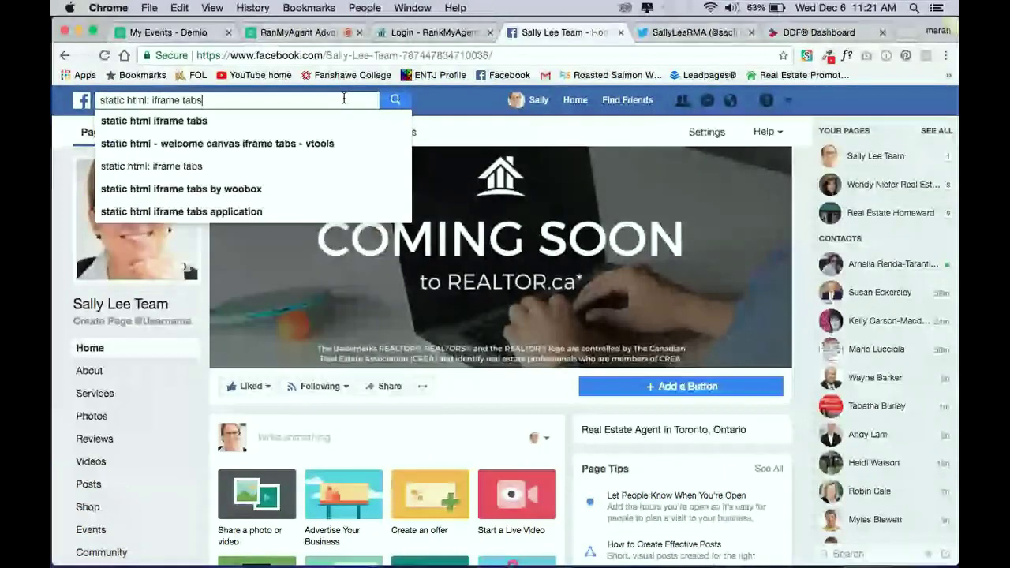
{"action": "key", "text": "Return"}
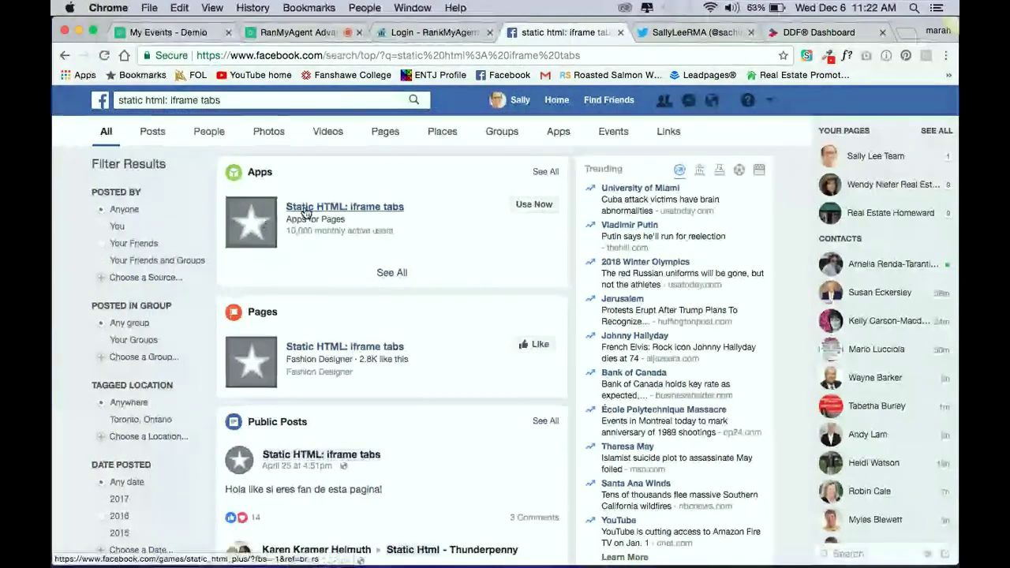
Choose Use Now on the Static HTML: iframe tabs app in the results
{"action": "mouse_move", "coordinate": [306, 213]}
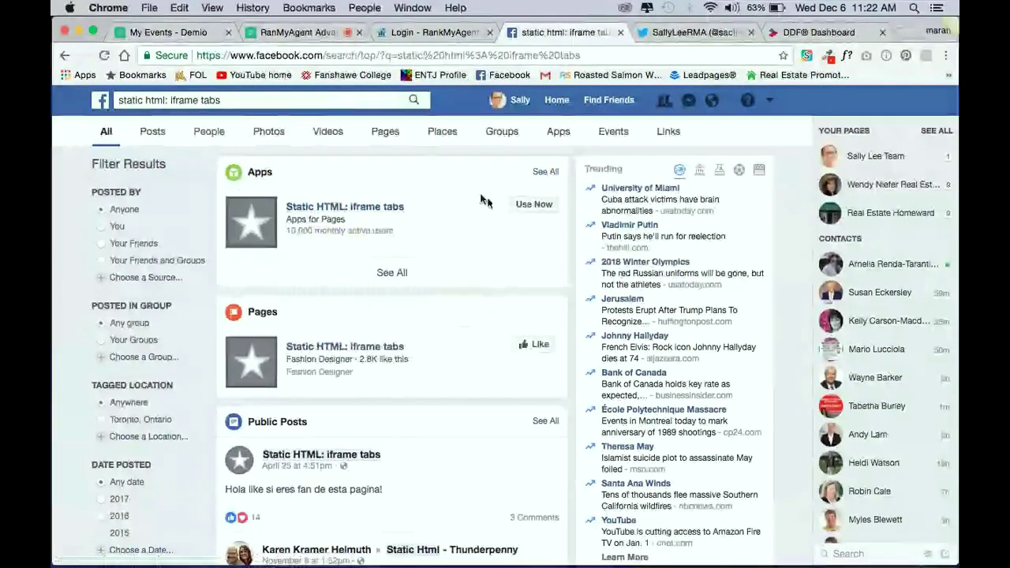
{"action": "left_click", "coordinate": [534, 204]}
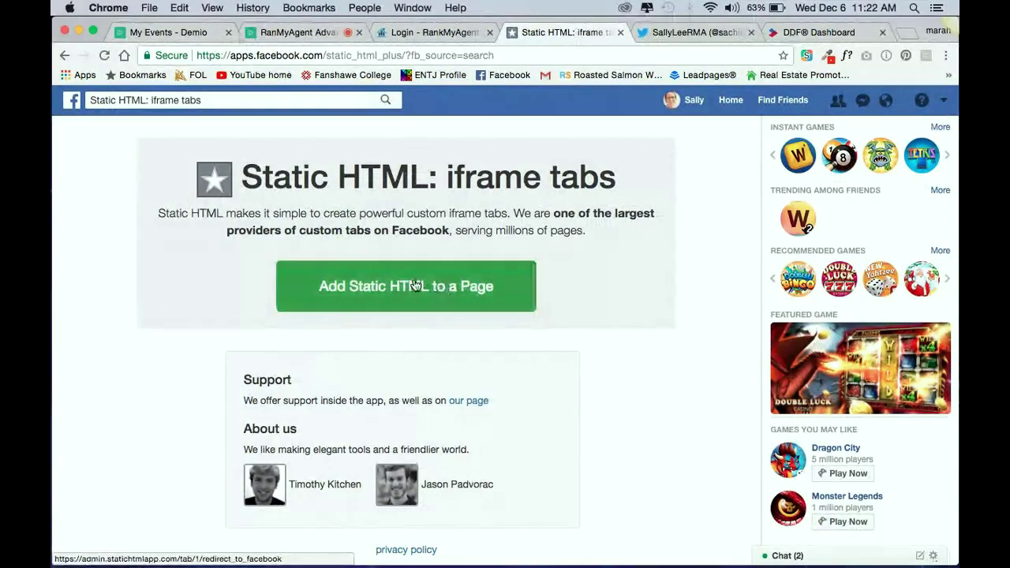
Add Static HTML as a page tab on the agent's business page
{"action": "left_click", "coordinate": [505, 287]}
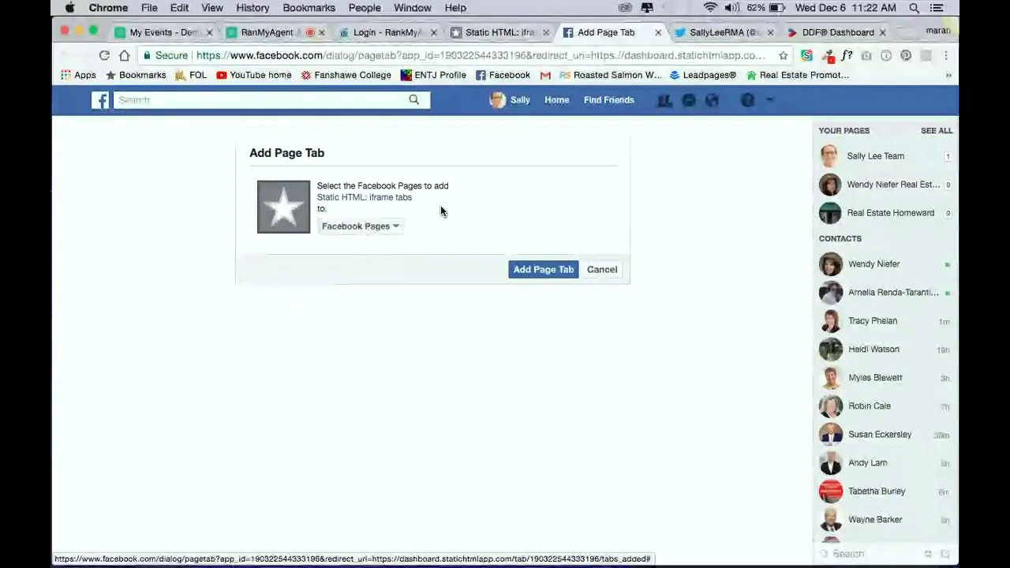
{"action": "left_click", "coordinate": [387, 227]}
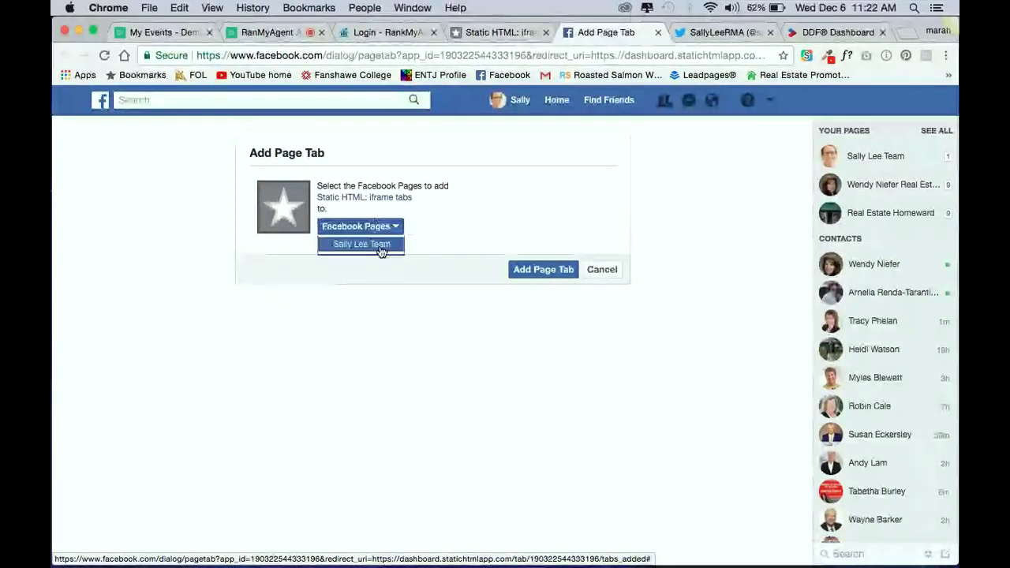
{"action": "left_click", "coordinate": [381, 249]}
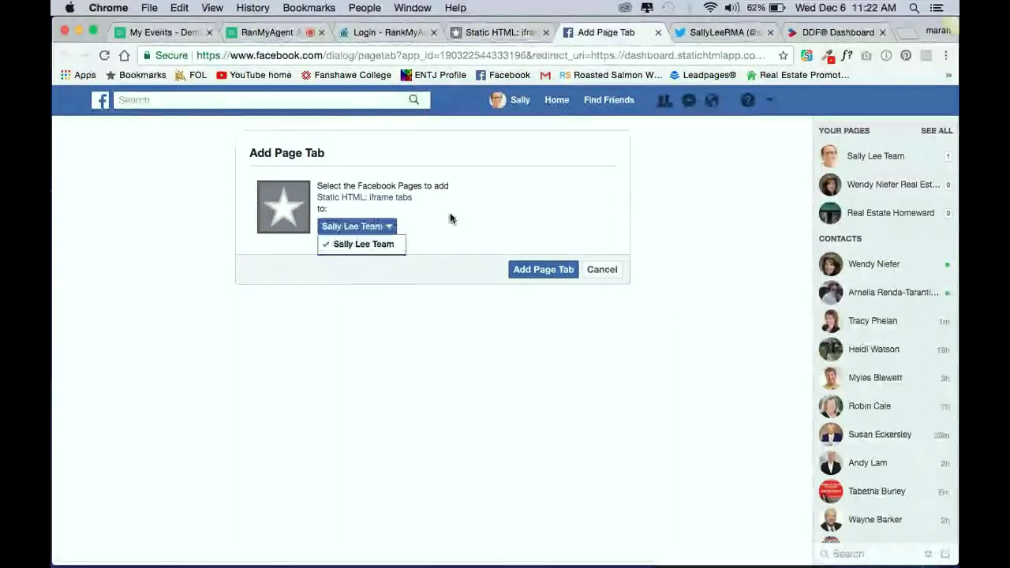
{"action": "left_click", "coordinate": [505, 236]}
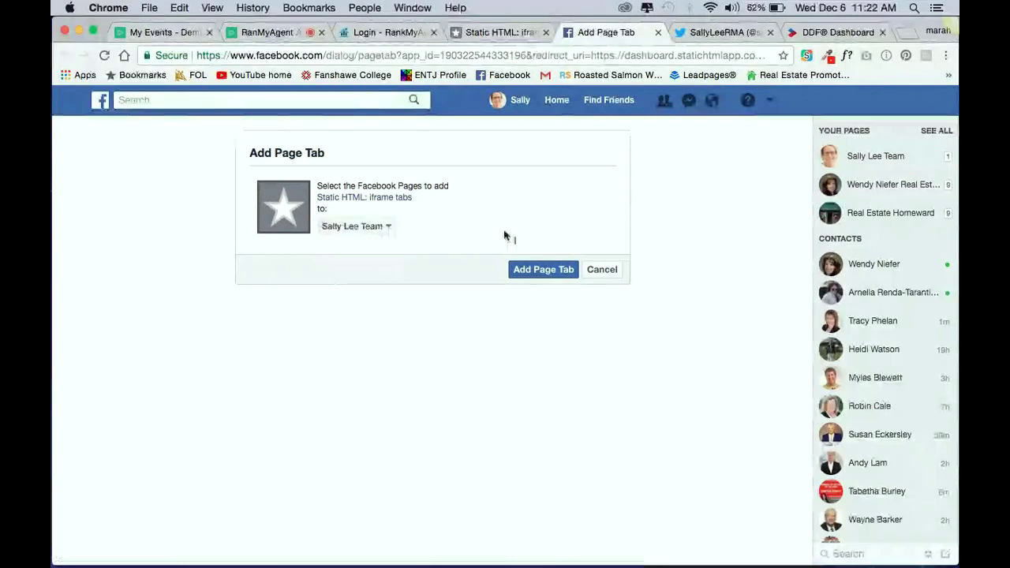
{"action": "left_click", "coordinate": [542, 271]}
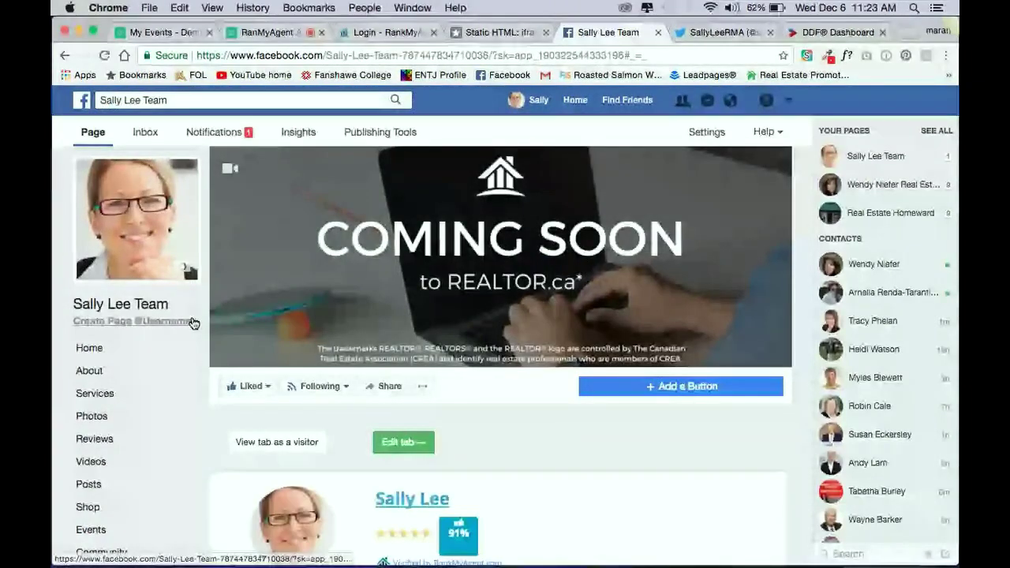
Review the new Welcome tab and open it for editing in the Thunderpenny dashboard
{"action": "scroll", "coordinate": [198, 304], "scroll_direction": "down", "scroll_amount": 3}
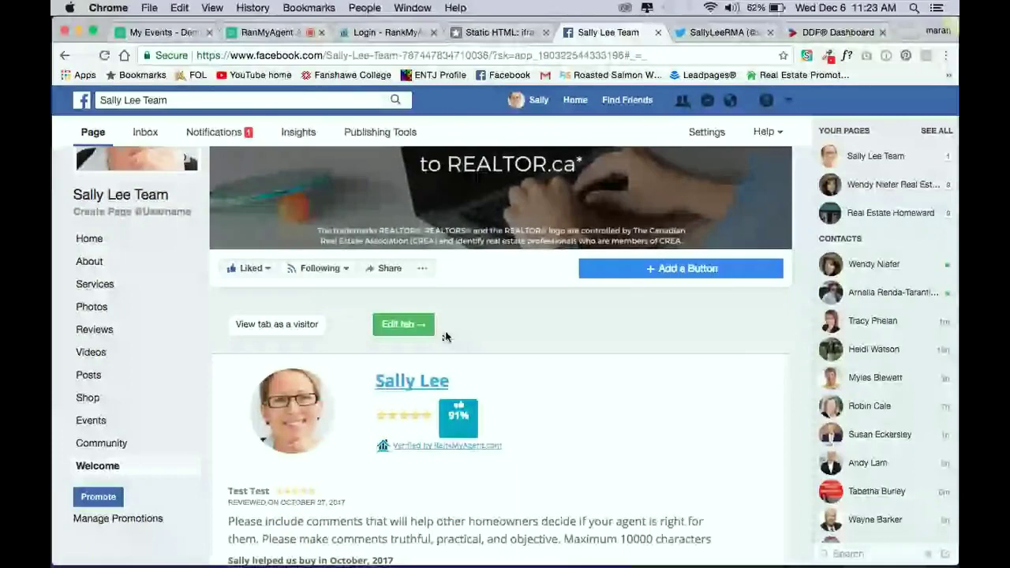
{"action": "left_click", "coordinate": [416, 333]}
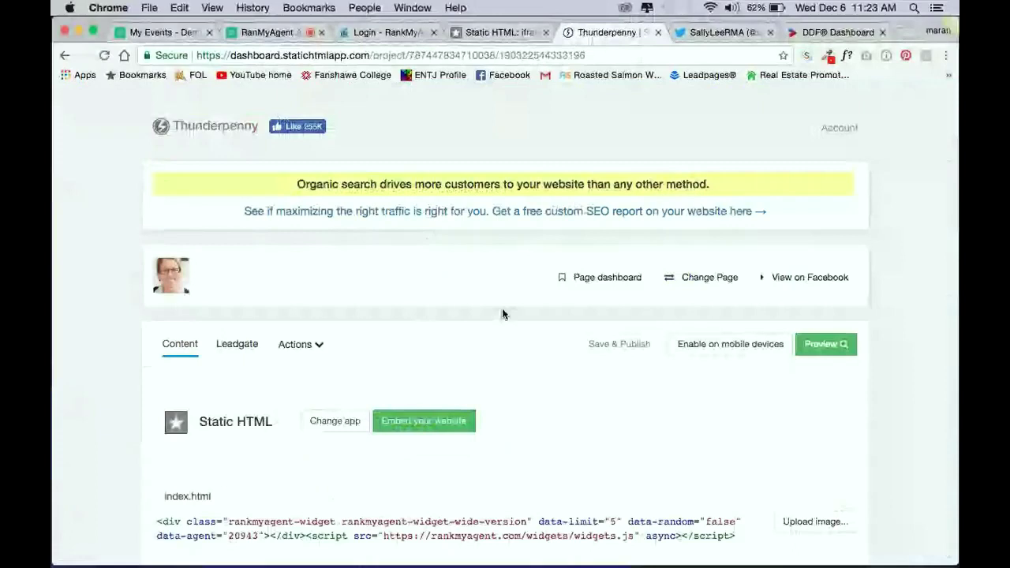
Replace the index.html code with the RankMyAgent wide widget embed code and Save & Publish
{"action": "scroll", "coordinate": [502, 314], "scroll_direction": "down", "scroll_amount": 4}
{"action": "scroll", "coordinate": [503, 314], "scroll_direction": "down", "scroll_amount": 1}
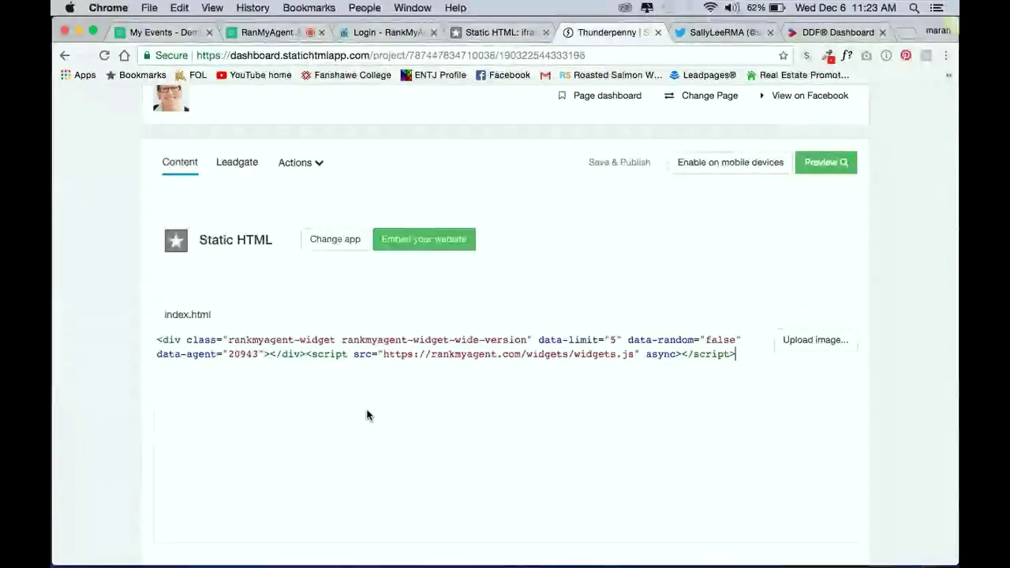
{"action": "left_click_drag", "start_coordinate": [546, 362], "coordinate": [148, 334]}
{"action": "key", "text": "super+c"}
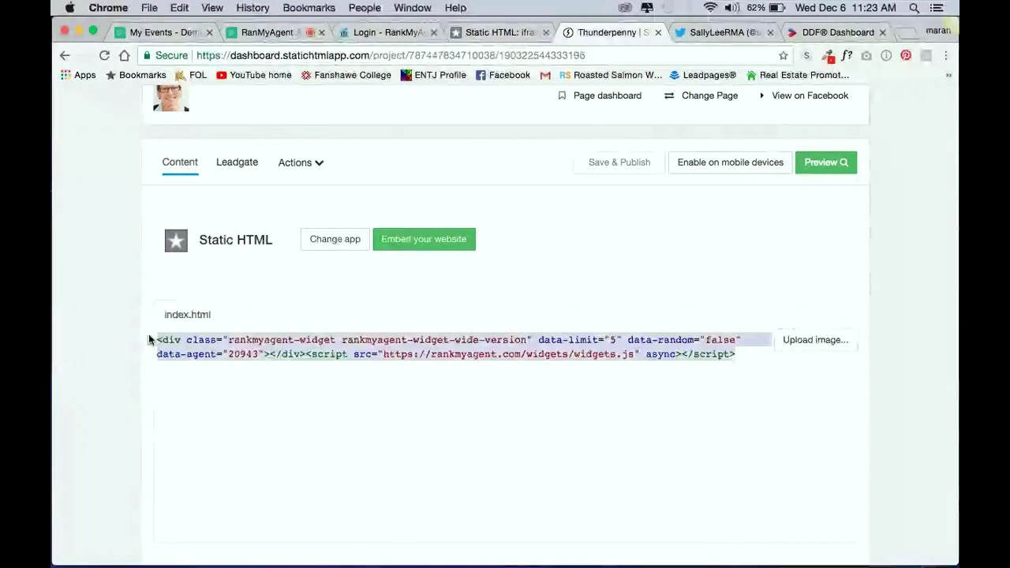
{"action": "key", "text": "BackSpace"}
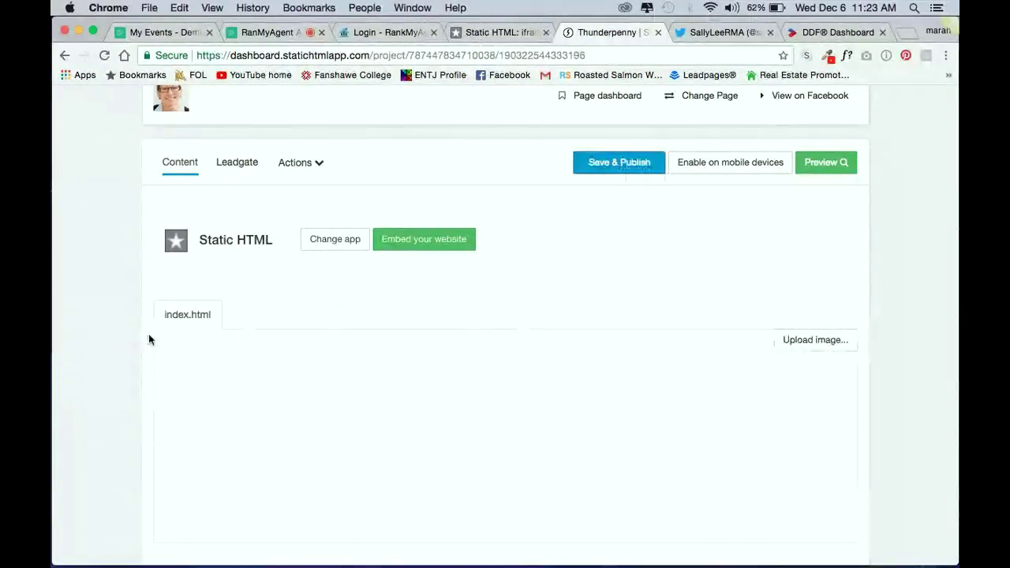
{"action": "key", "text": "super+v"}
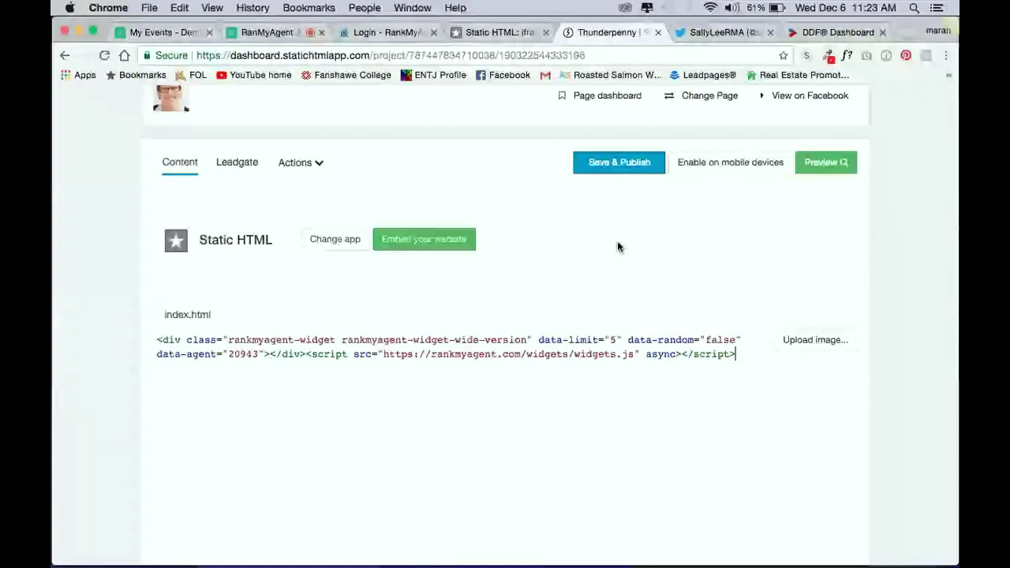
{"action": "left_click", "coordinate": [603, 164]}
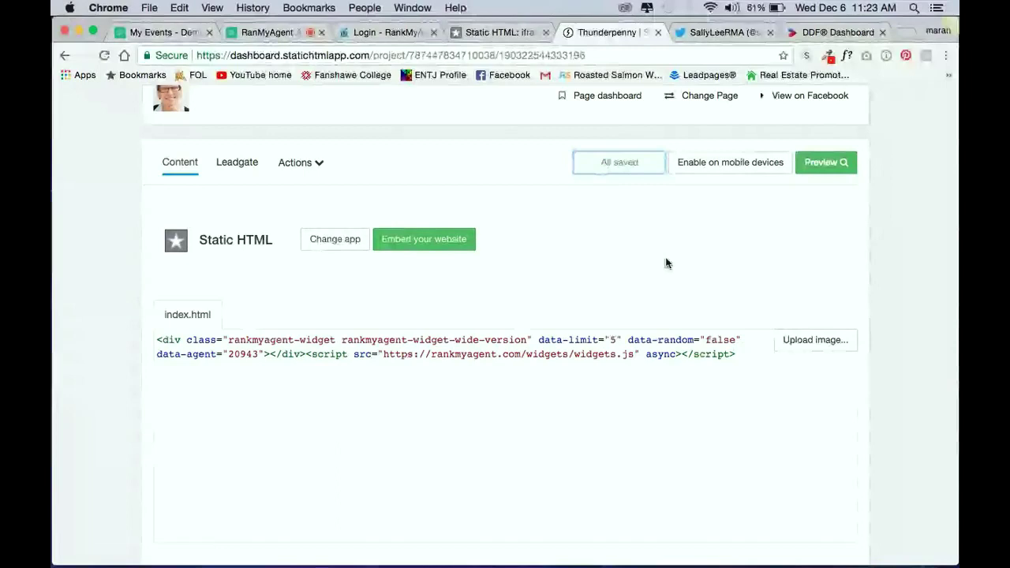
{"action": "scroll", "coordinate": [665, 263], "scroll_direction": "up", "scroll_amount": 3}
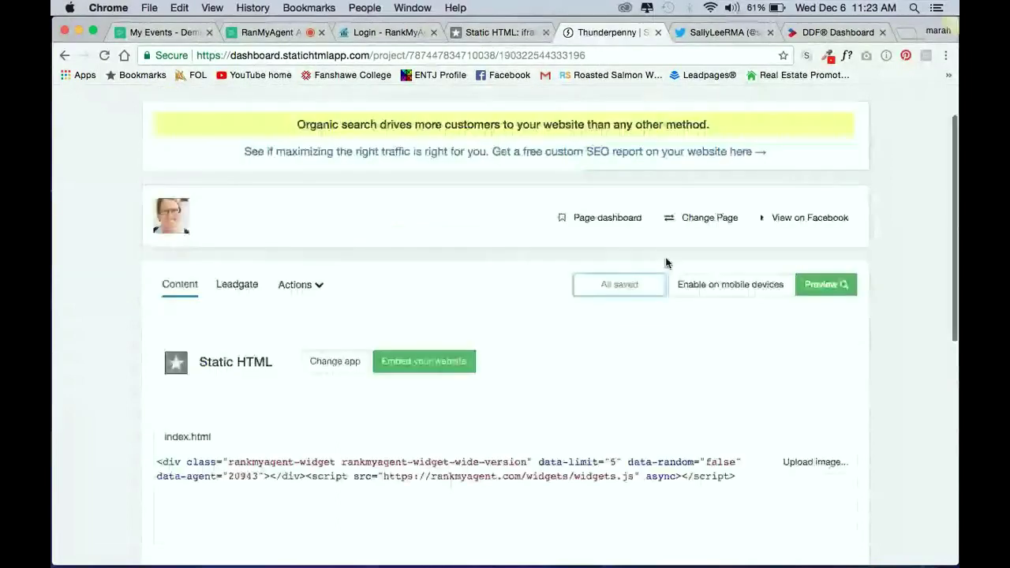
{"action": "scroll", "coordinate": [665, 263], "scroll_direction": "up", "scroll_amount": 1}
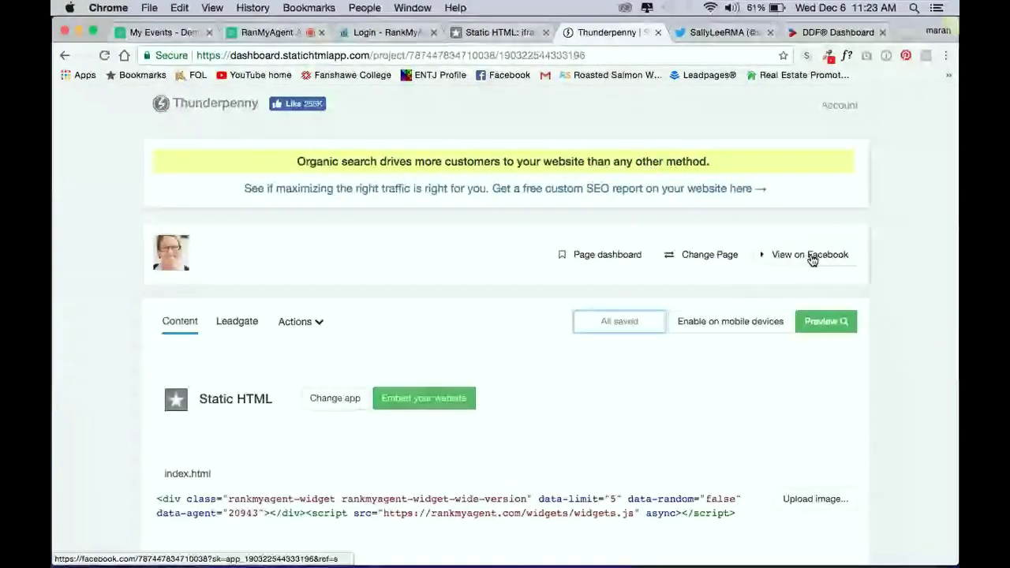
View the published tab on Facebook, browse the reviews, and open the Welcome tab
{"action": "left_click", "coordinate": [812, 256]}
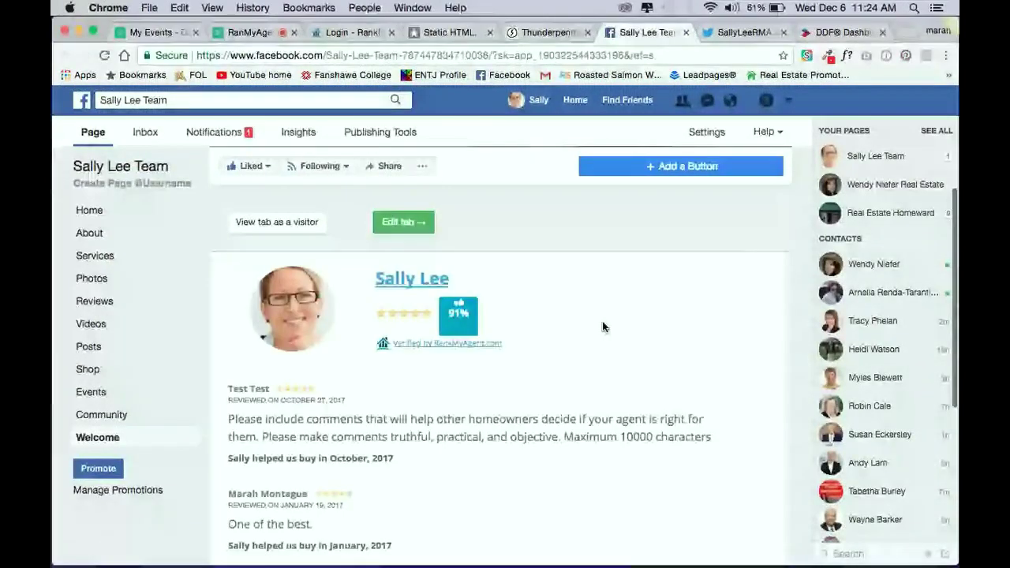
{"action": "scroll", "coordinate": [602, 326], "scroll_direction": "down", "scroll_amount": 2}
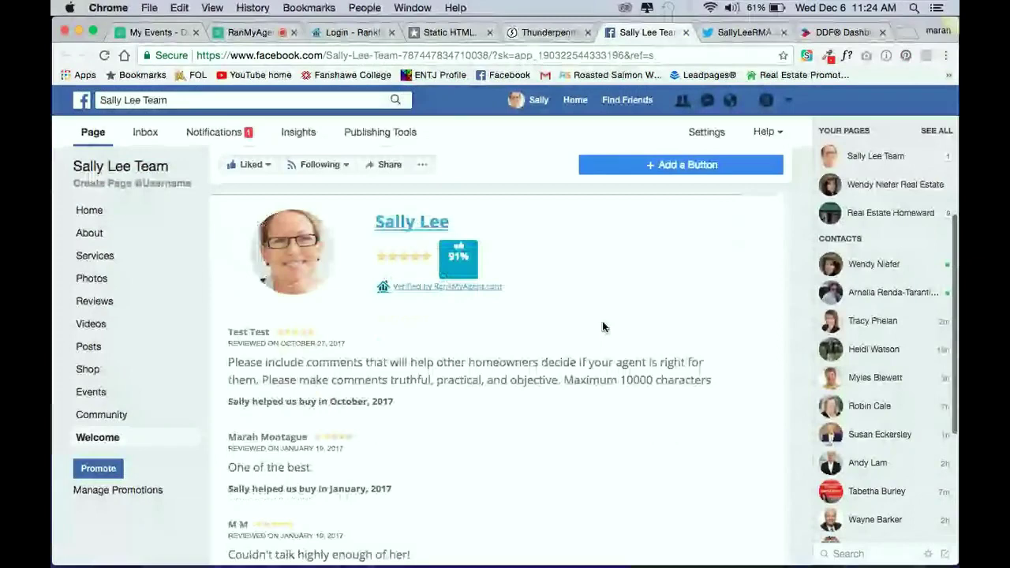
{"action": "scroll", "coordinate": [602, 327], "scroll_direction": "down", "scroll_amount": 2}
{"action": "scroll", "coordinate": [602, 322], "scroll_direction": "down", "scroll_amount": 3}
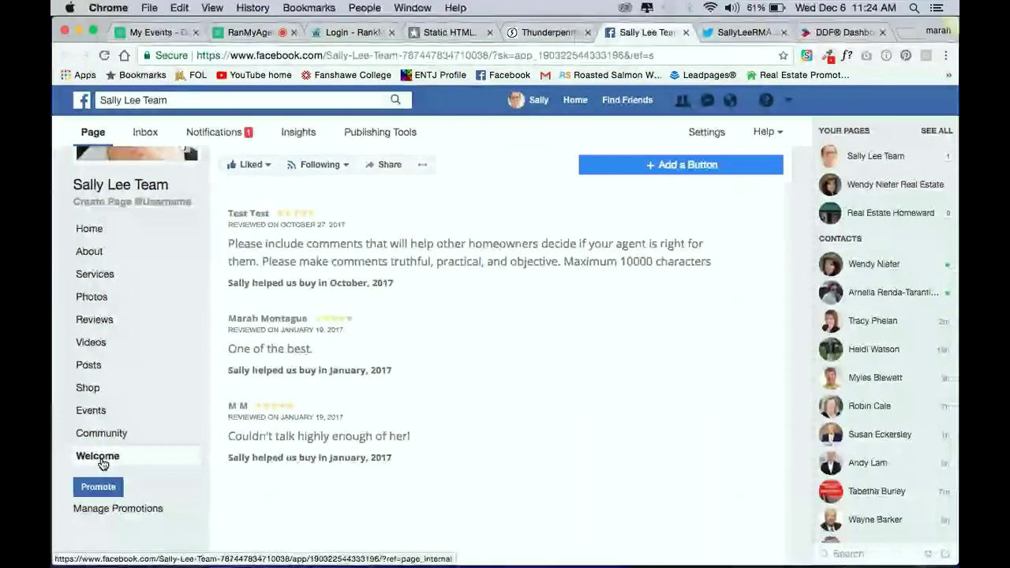
{"action": "left_click", "coordinate": [99, 457]}
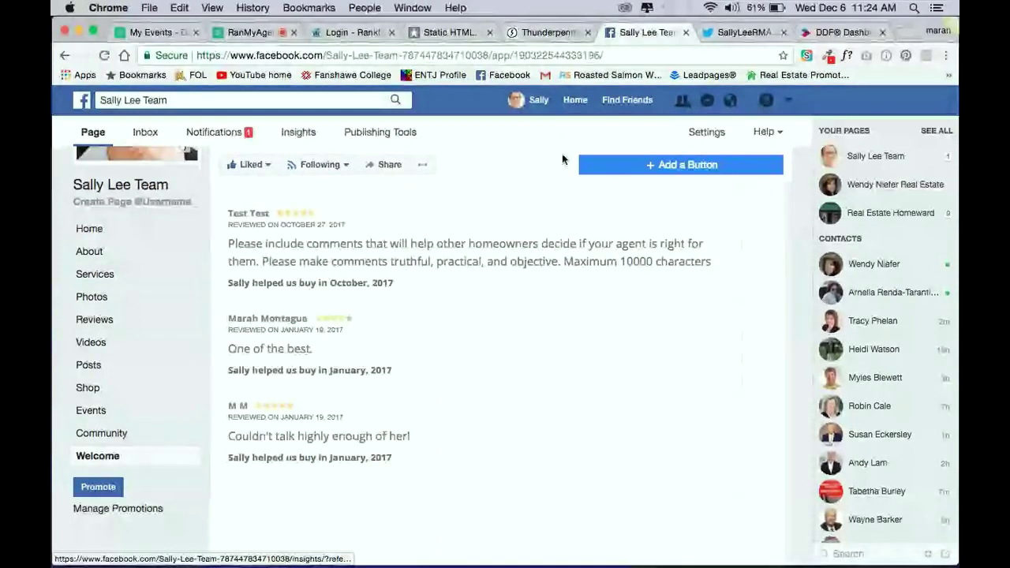
Go to Edit Page in the page settings and expand the Welcome tab's settings
{"action": "left_click", "coordinate": [707, 133]}
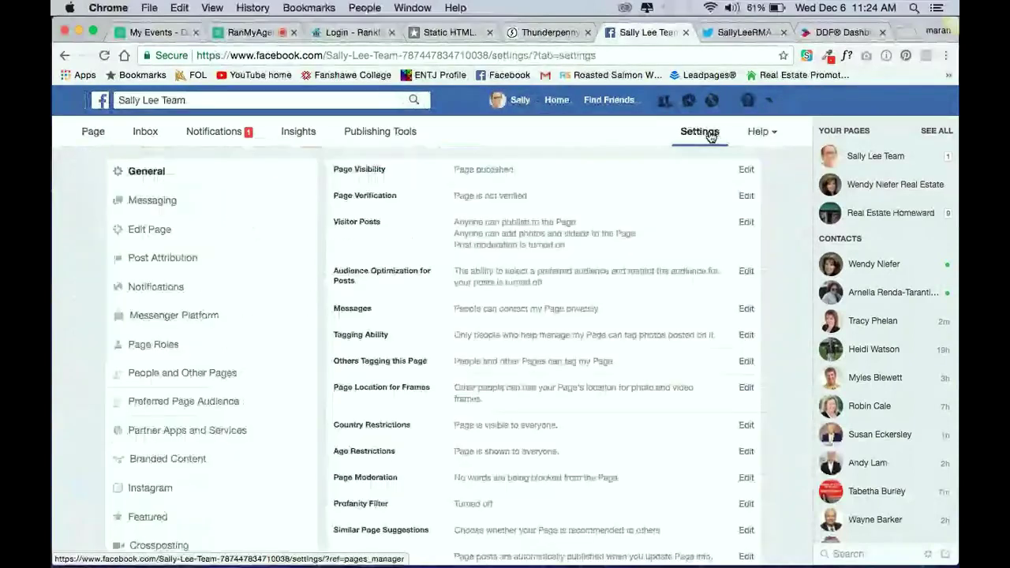
{"action": "left_click", "coordinate": [189, 232]}
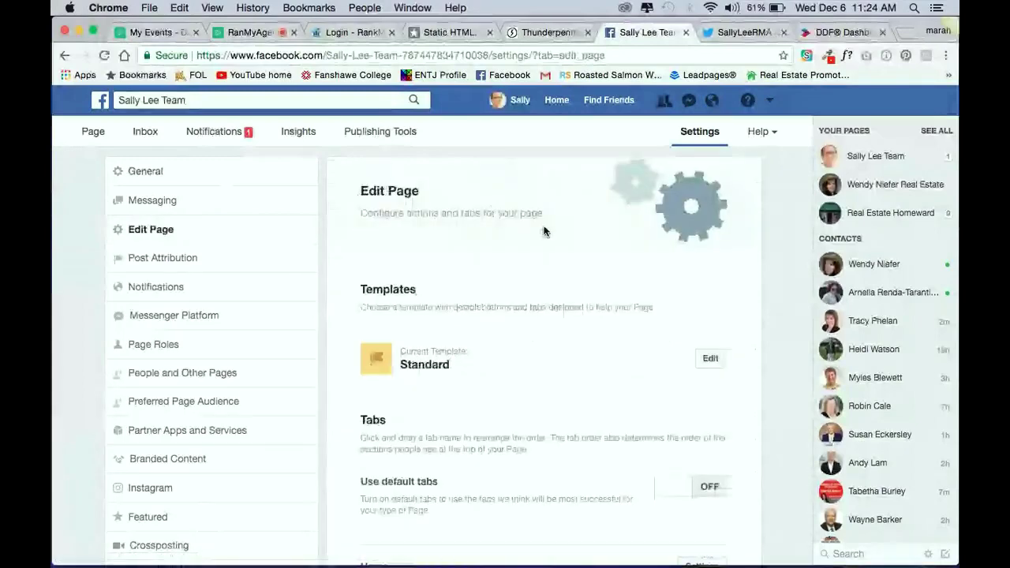
{"action": "scroll", "coordinate": [543, 229], "scroll_direction": "down", "scroll_amount": 10}
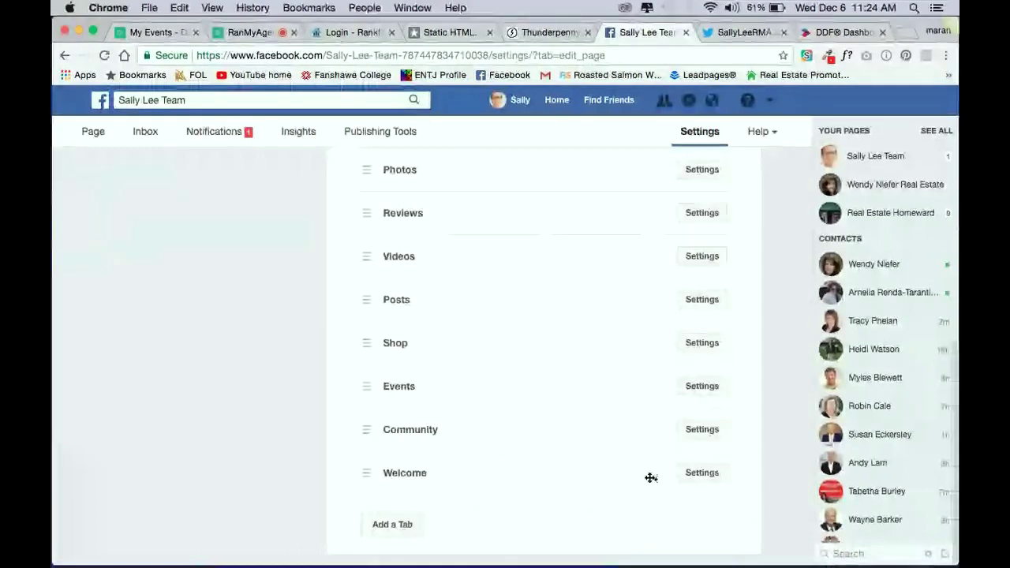
{"action": "left_click", "coordinate": [702, 473]}
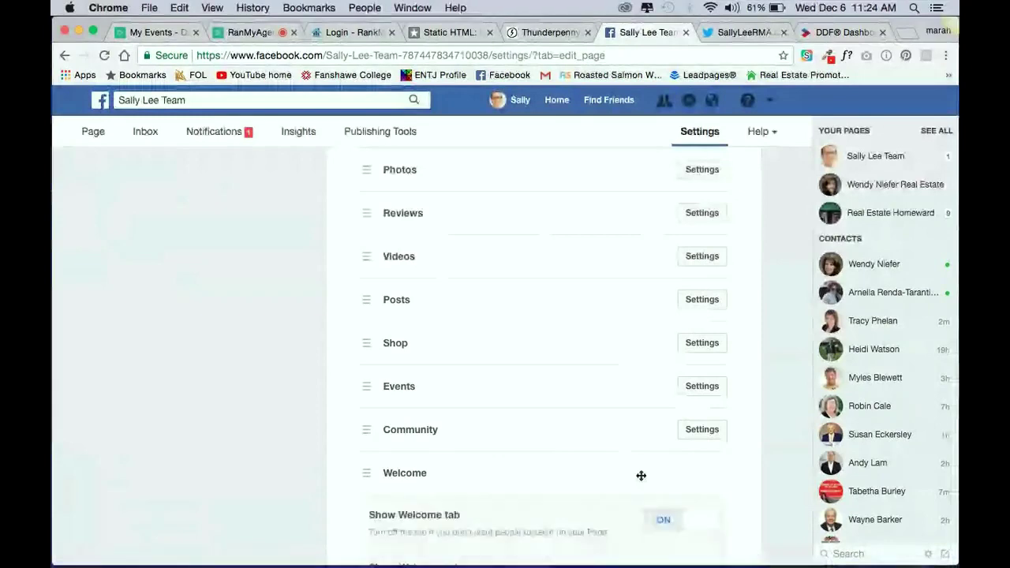
{"action": "scroll", "coordinate": [476, 451], "scroll_direction": "down", "scroll_amount": 5}
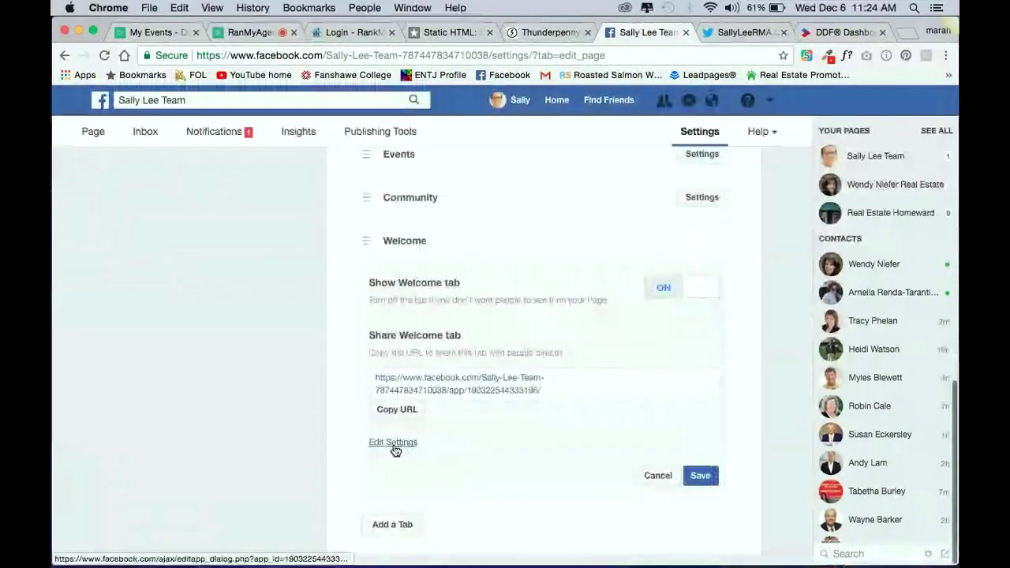
Set the Welcome tab's Custom Tab Name to 'RankMyAgent Reviews' and save it
{"action": "left_click", "coordinate": [394, 444]}
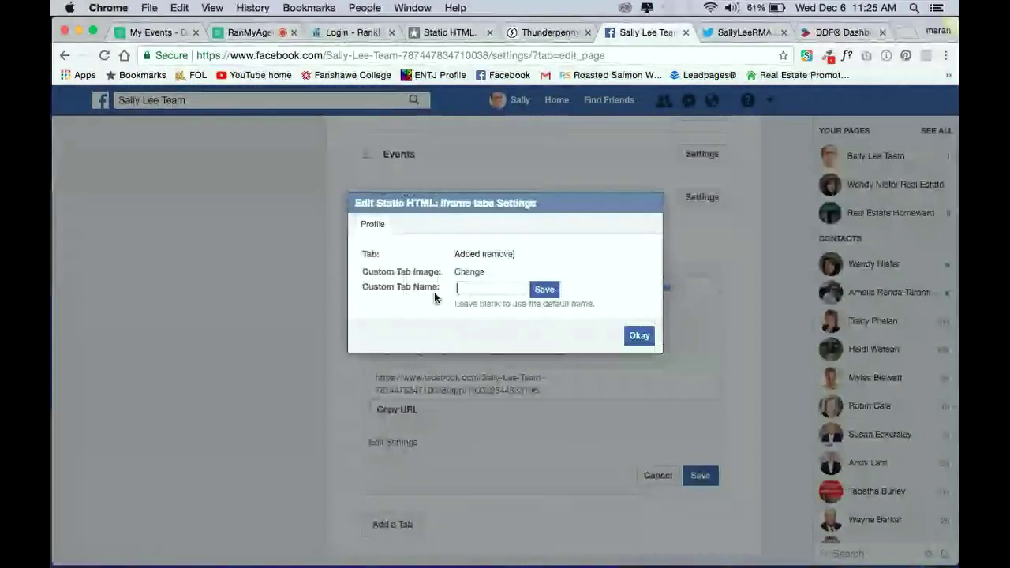
{"action": "type", "text": "R"}
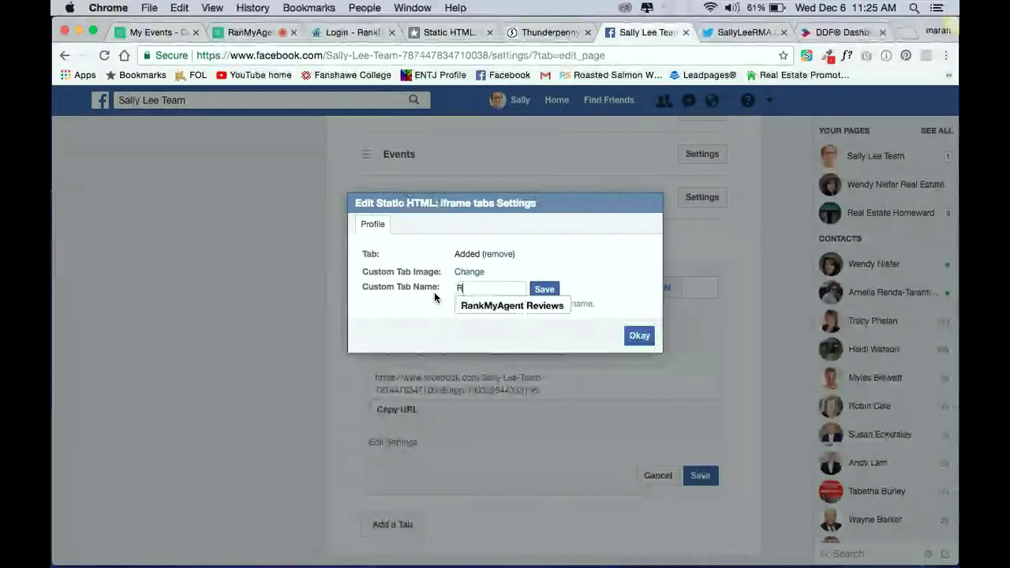
{"action": "key", "text": "Down"}
{"action": "key", "text": "Up"}
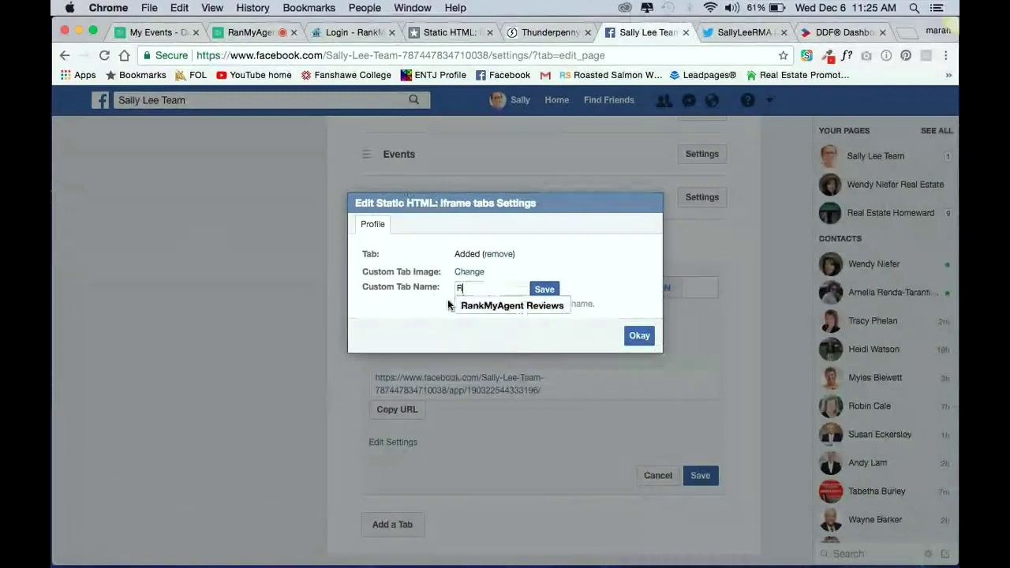
{"action": "type", "text": "ankMyAg"}
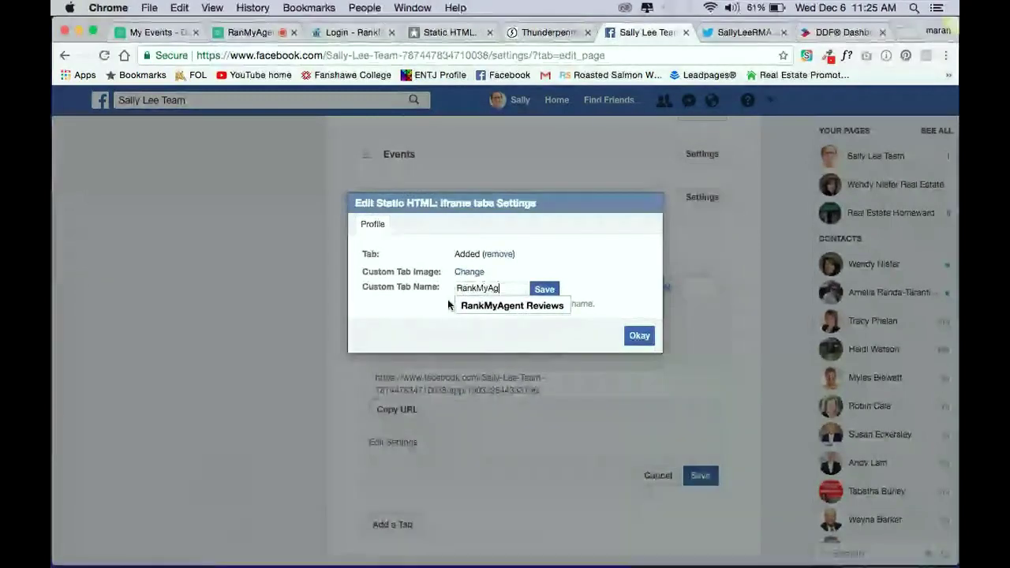
{"action": "type", "text": "ent Reviews"}
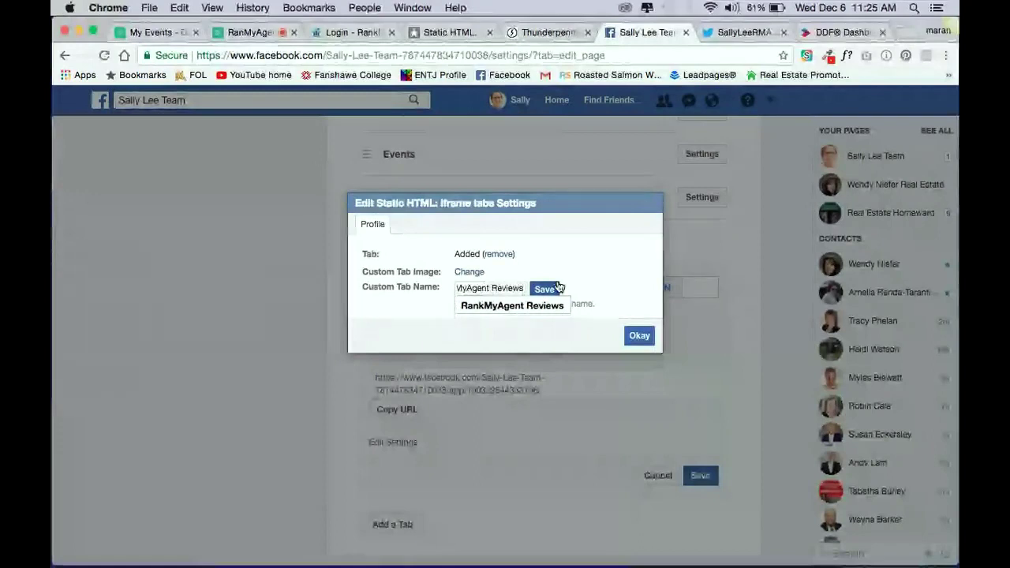
{"action": "left_click", "coordinate": [556, 289]}
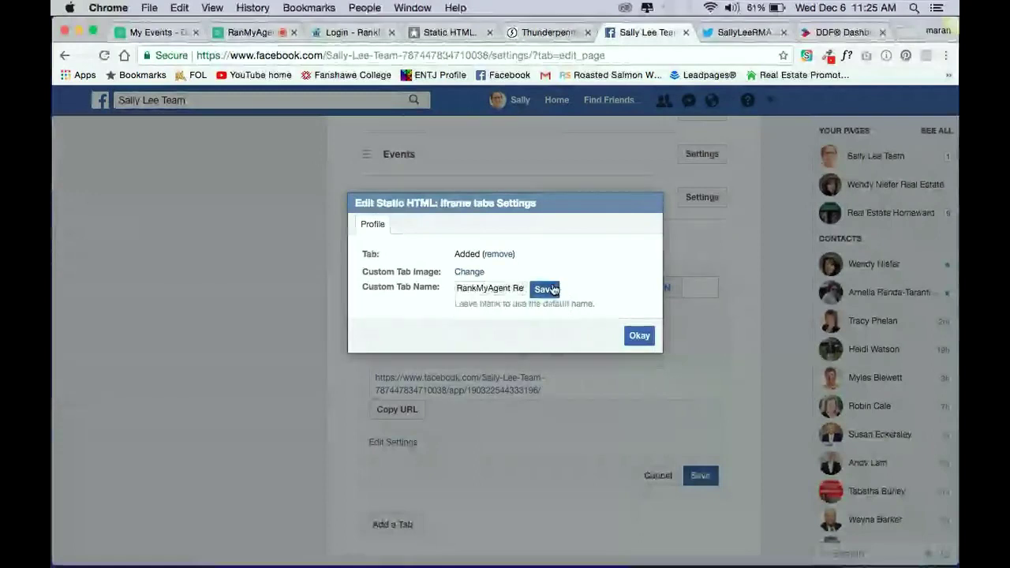
{"action": "left_click", "coordinate": [638, 335]}
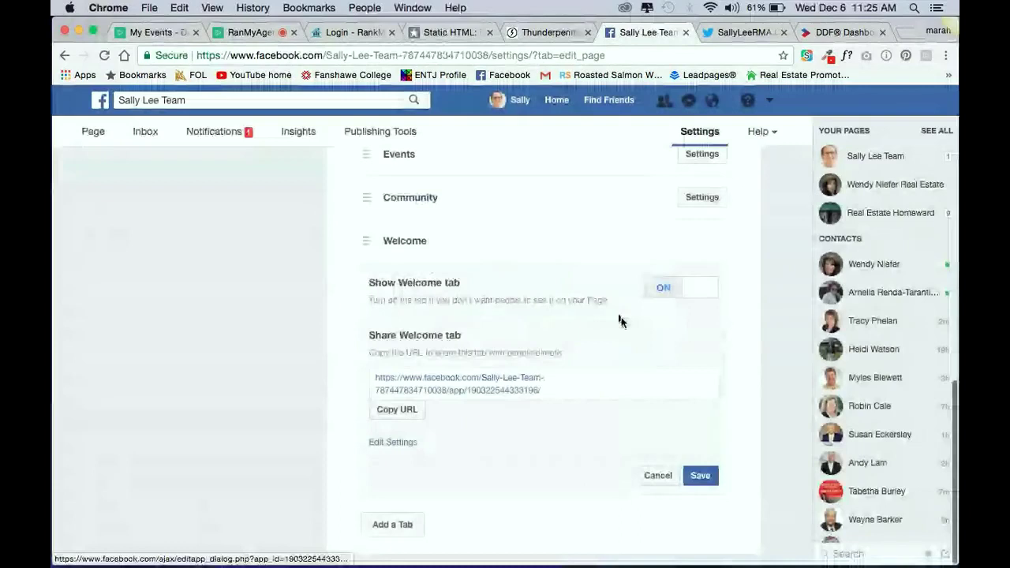
Save the tab settings, then view the page's RankMyAgent Reviews tab with its 91% rating and reviews
{"action": "left_click", "coordinate": [706, 478]}
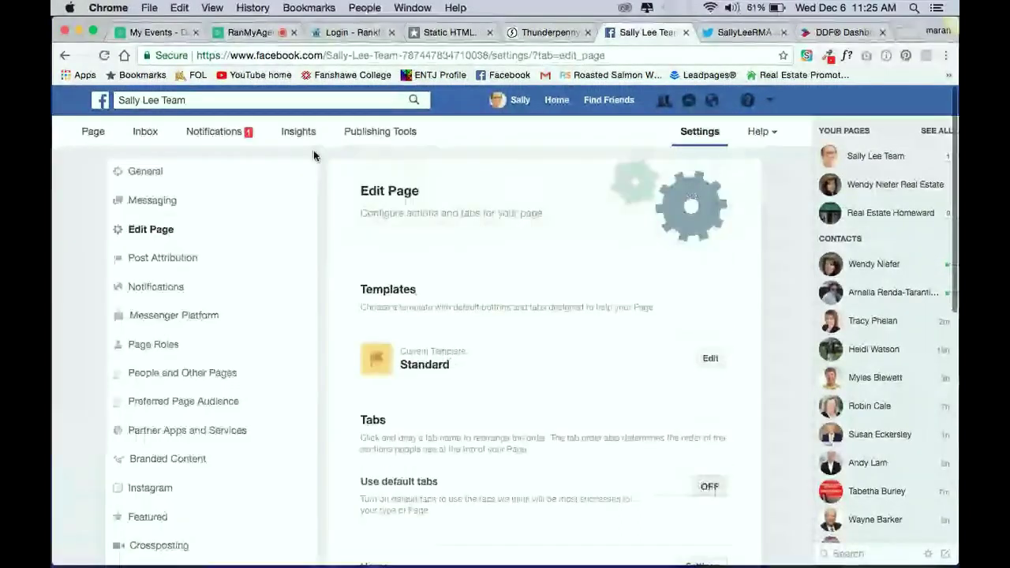
{"action": "left_click", "coordinate": [94, 133]}
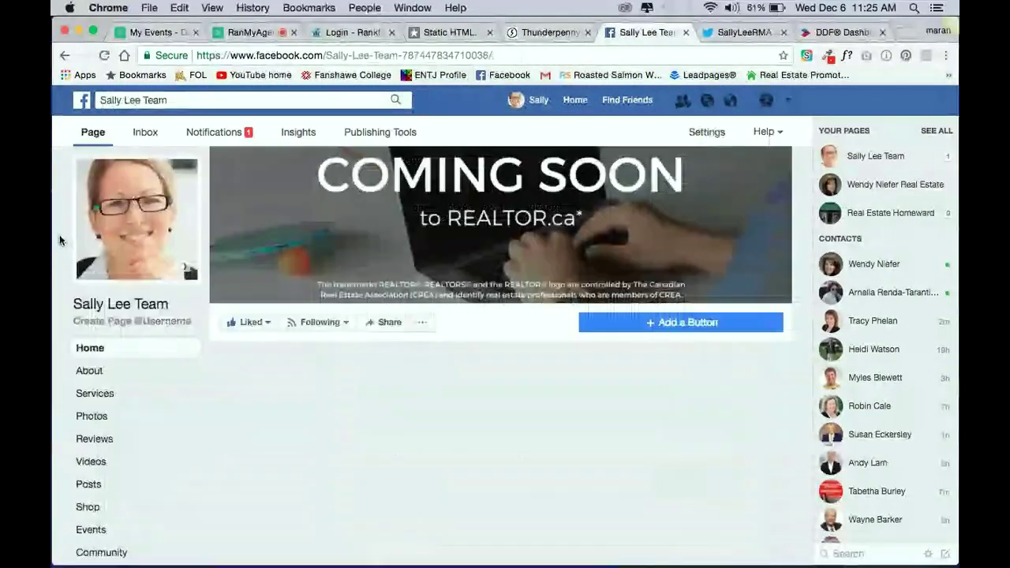
{"action": "scroll", "coordinate": [144, 307], "scroll_direction": "down", "scroll_amount": 3}
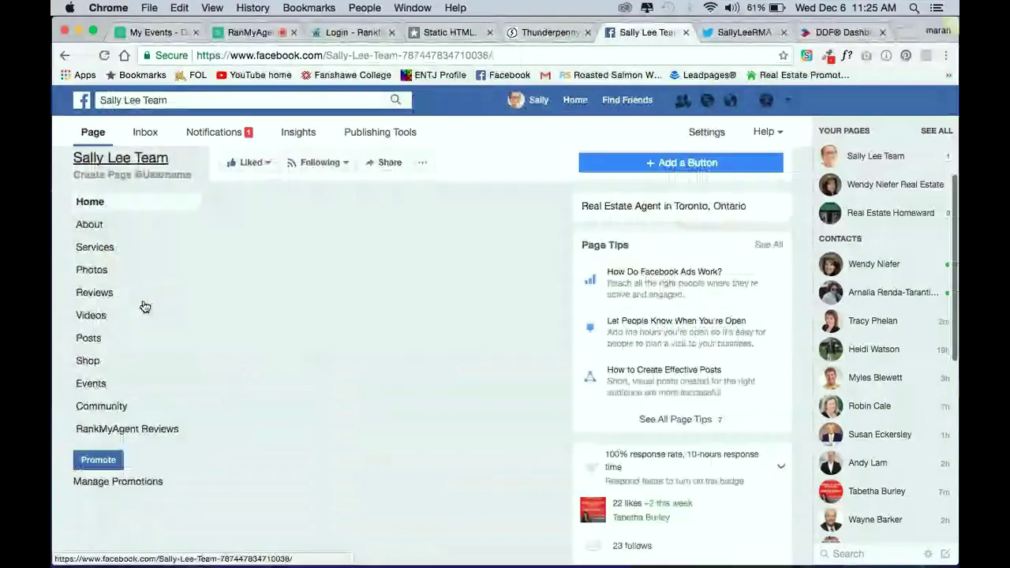
{"action": "left_click", "coordinate": [139, 439]}
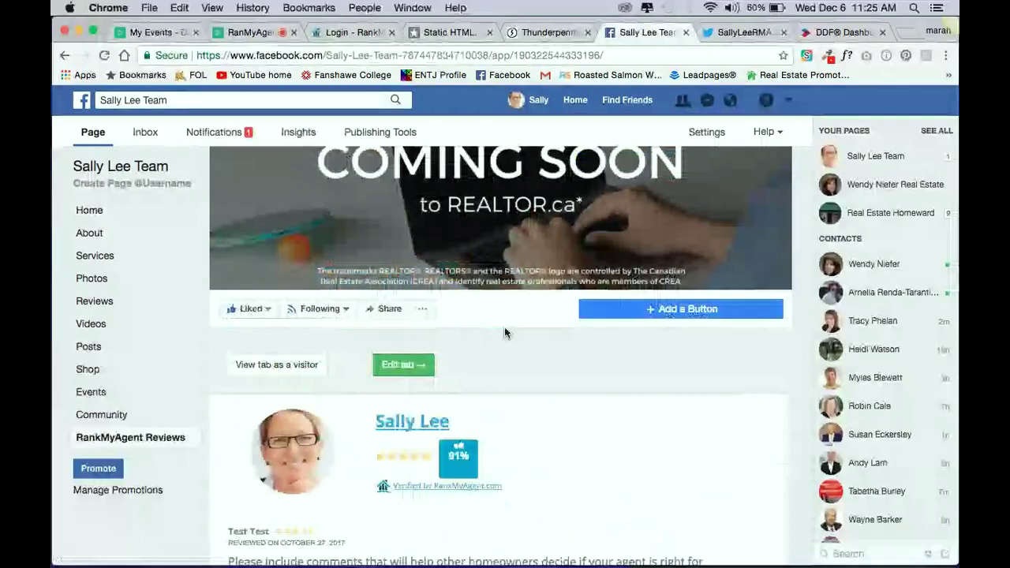
{"action": "scroll", "coordinate": [509, 327], "scroll_direction": "down", "scroll_amount": 2}
{"action": "scroll", "coordinate": [520, 318], "scroll_direction": "down", "scroll_amount": 1}
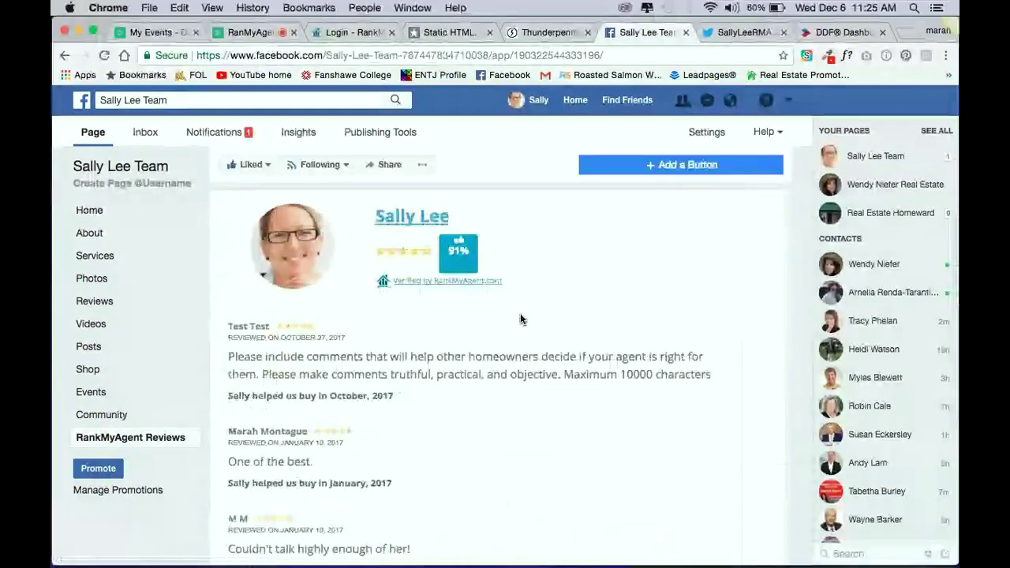